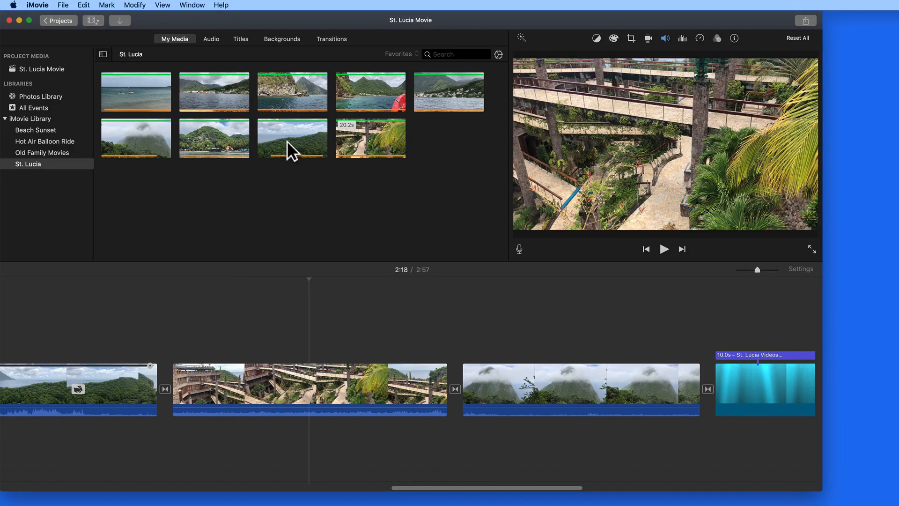
- Overlay the 27.0 s hillside clip, trimmed to 10.7 s, above the walkway clip and preview it as a cutaway
{"action": "left_click_drag", "start_coordinate": [288, 141], "coordinate": [221, 339]}
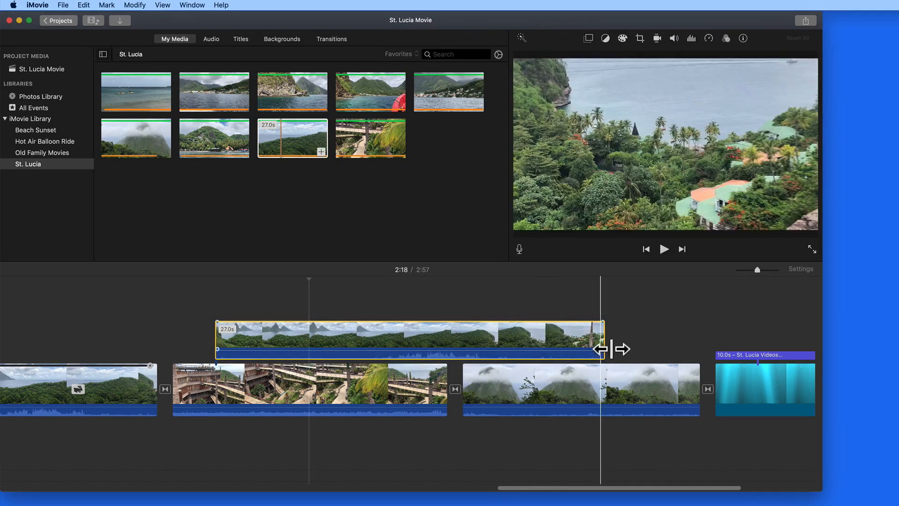
{"action": "left_click_drag", "start_coordinate": [611, 349], "coordinate": [371, 349]}
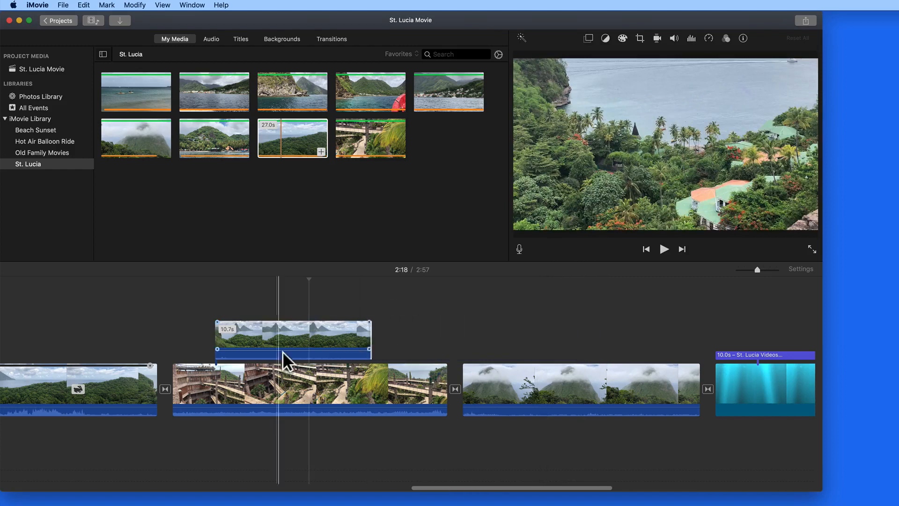
{"action": "left_click", "coordinate": [283, 352]}
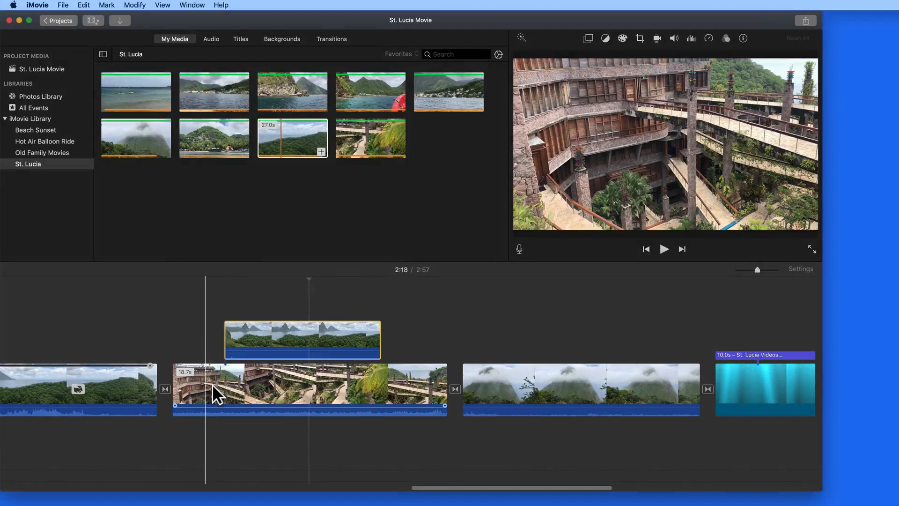
{"action": "key", "text": "space"}
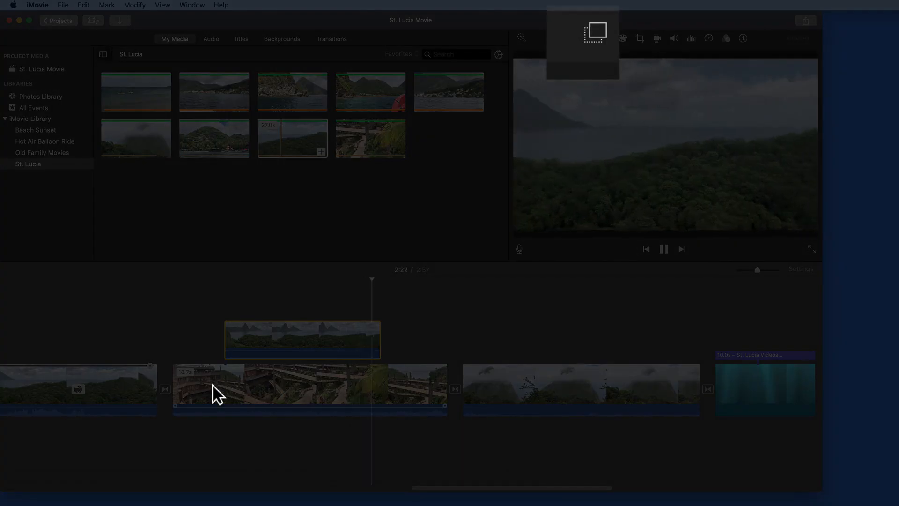
{"action": "key", "text": "space"}
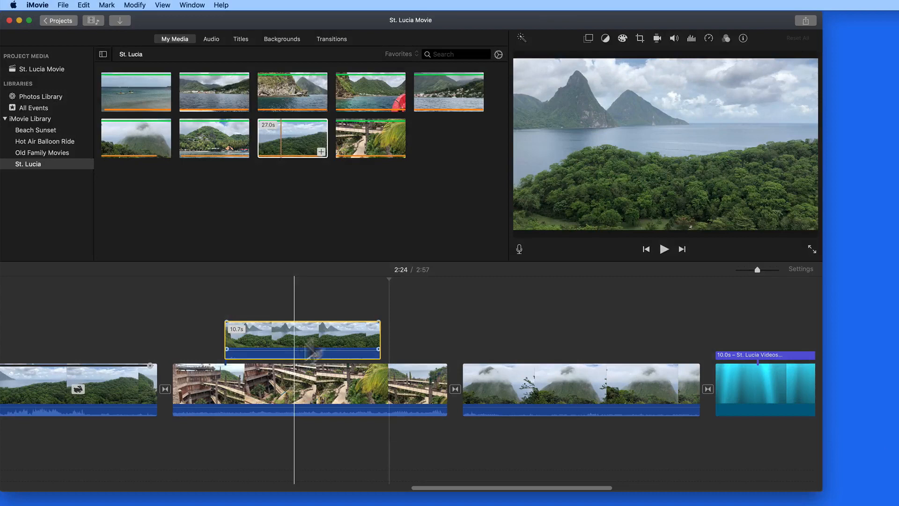
- Change the overlay clip's effect from Cutaway to Green/Blue Screen and preview the result
{"action": "left_click", "coordinate": [588, 38]}
{"action": "left_click", "coordinate": [549, 61]}
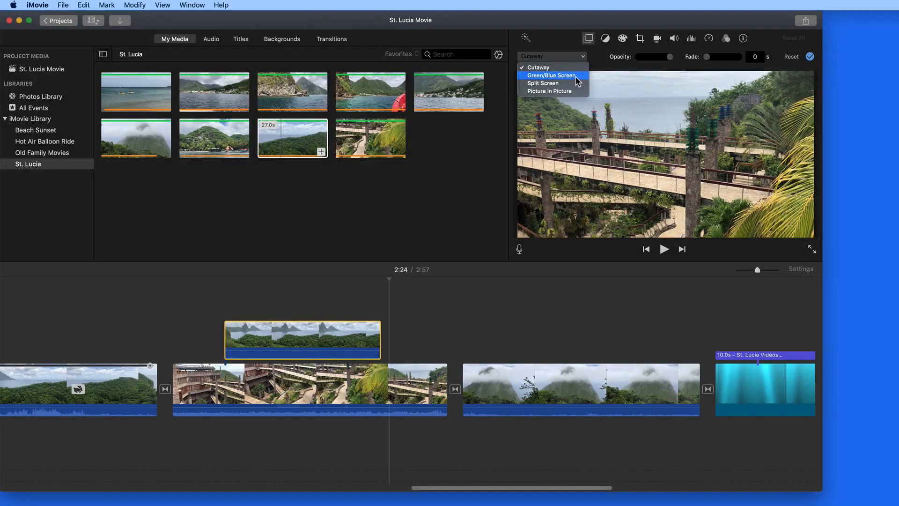
{"action": "key", "text": "Escape"}
{"action": "left_click", "coordinate": [254, 323]}
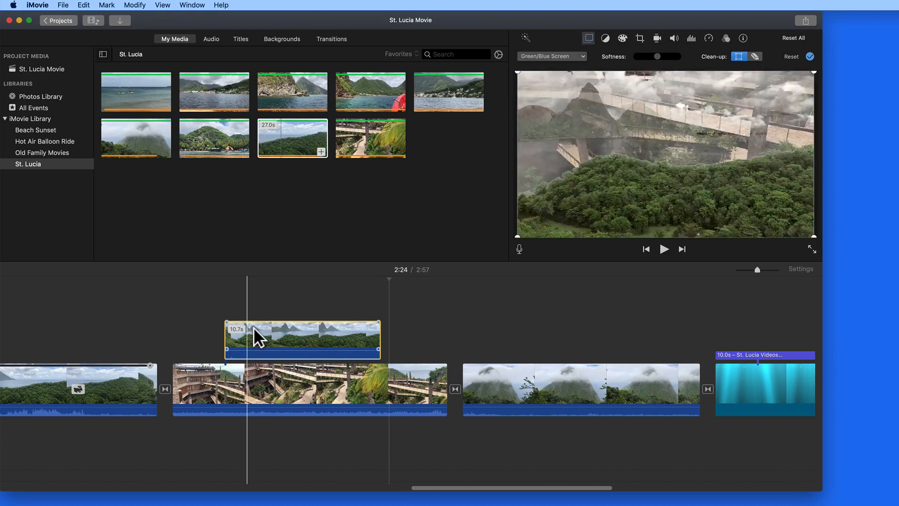
{"action": "key", "text": "space"}
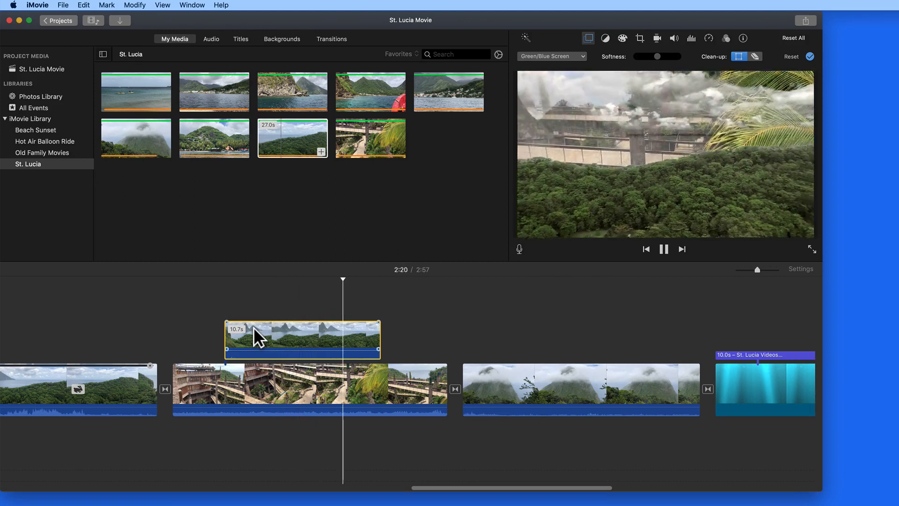
{"action": "key", "text": "space"}
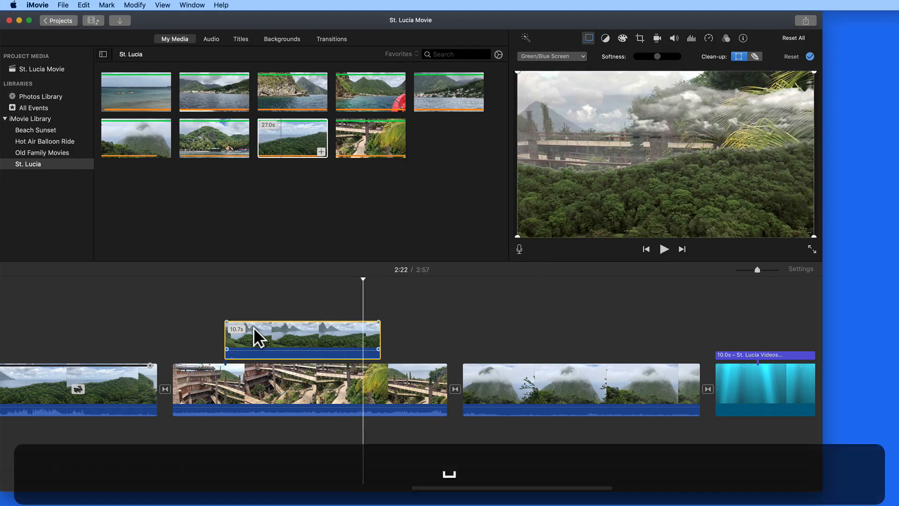
- Set the overlay clip to Split Screen in the Right position with a 0.912 s slide, and preview it
{"action": "left_click", "coordinate": [245, 344]}
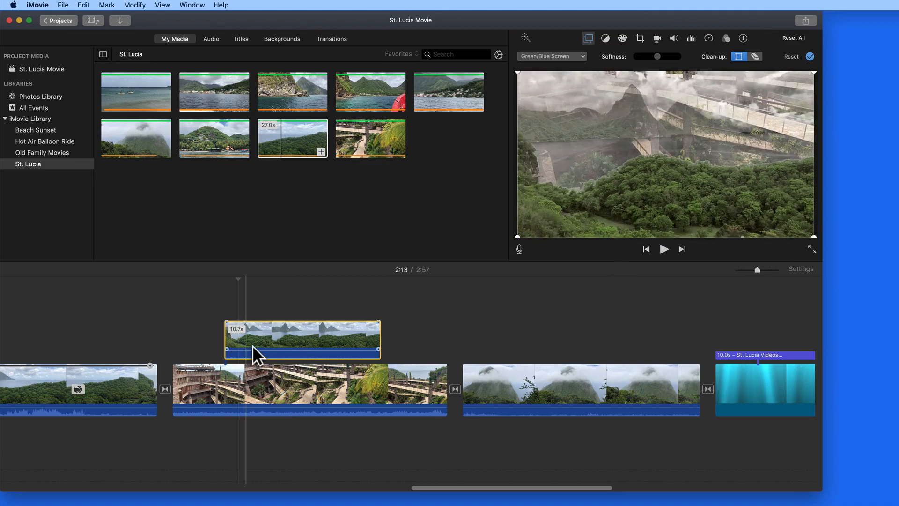
{"action": "left_click", "coordinate": [578, 60]}
{"action": "left_click", "coordinate": [566, 84]}
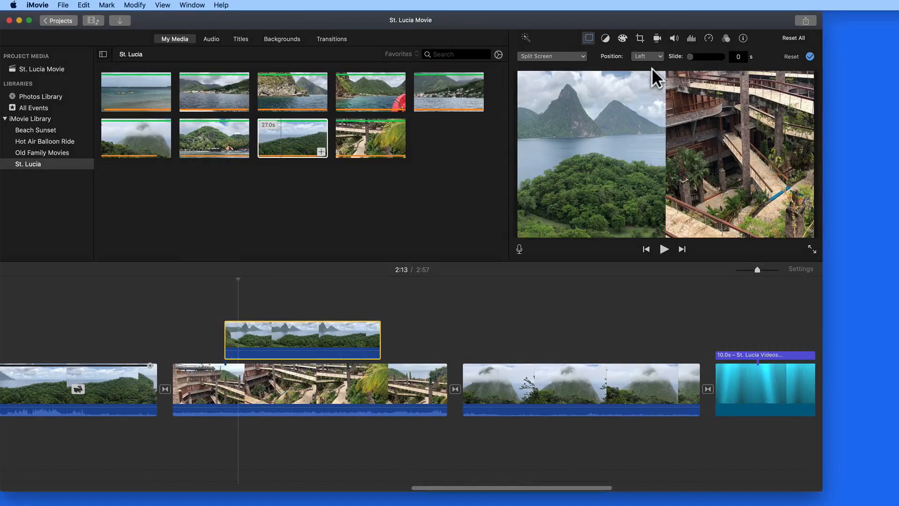
{"action": "left_click", "coordinate": [650, 58]}
{"action": "left_click", "coordinate": [648, 72]}
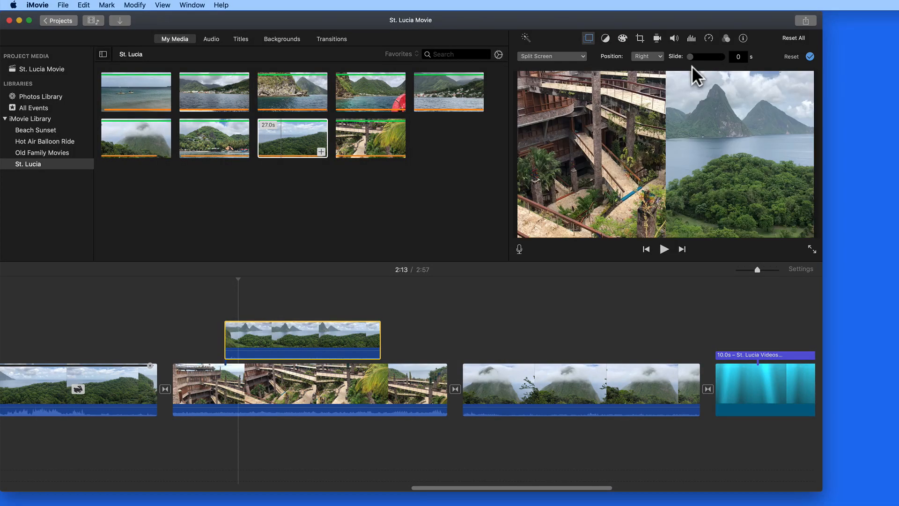
{"action": "left_click_drag", "start_coordinate": [698, 62], "coordinate": [712, 63]}
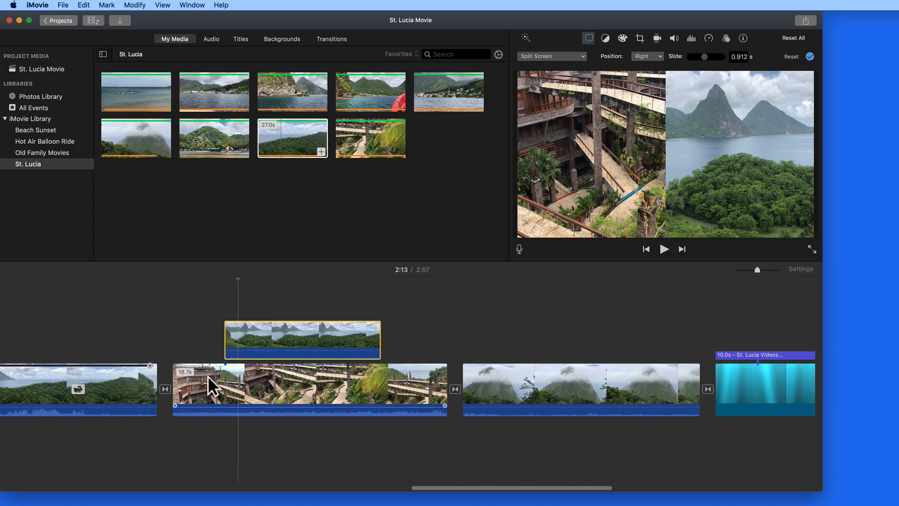
{"action": "left_click", "coordinate": [219, 357]}
{"action": "key", "text": "space"}
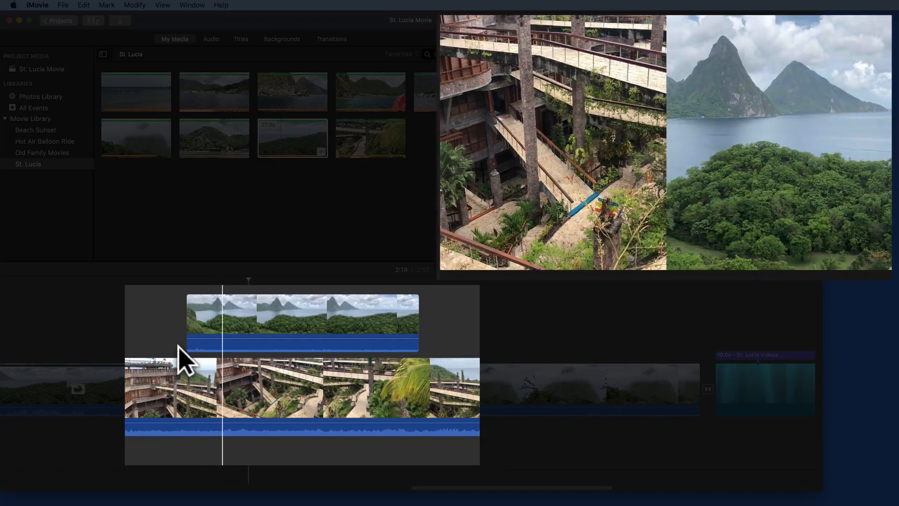
{"action": "key", "text": "space"}
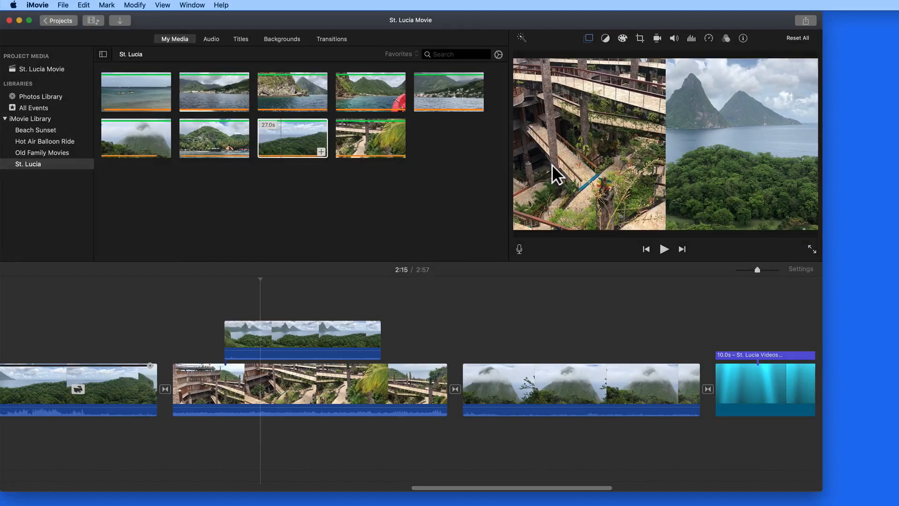
- Change the split screen's position to Top and preview the overlay from its start
{"action": "left_click", "coordinate": [591, 41]}
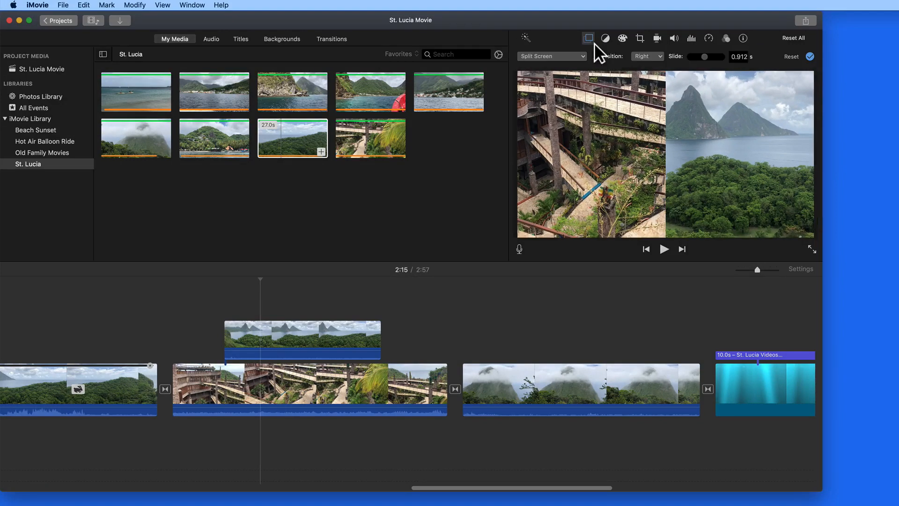
{"action": "left_click", "coordinate": [651, 57]}
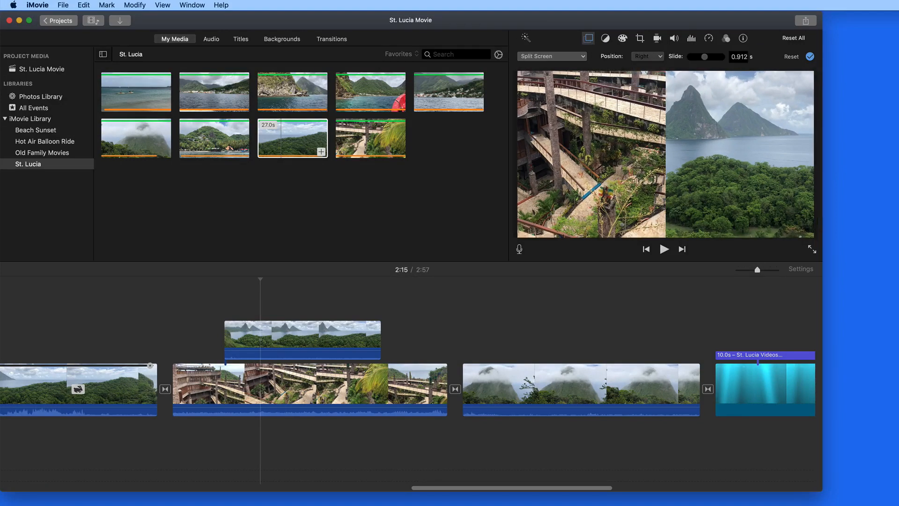
{"action": "left_click", "coordinate": [650, 83]}
{"action": "left_click", "coordinate": [220, 342]}
{"action": "key", "text": "space"}
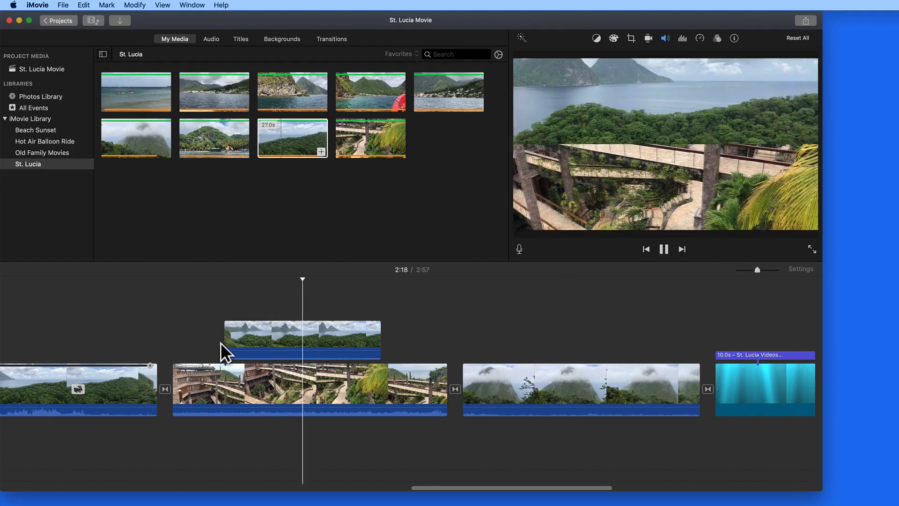
{"action": "key", "text": "space"}
- Set the overlay clip to Picture in Picture with the Dissolve style, enlarging the inset and placing it in the frame's upper-left area
{"action": "left_click", "coordinate": [284, 348]}
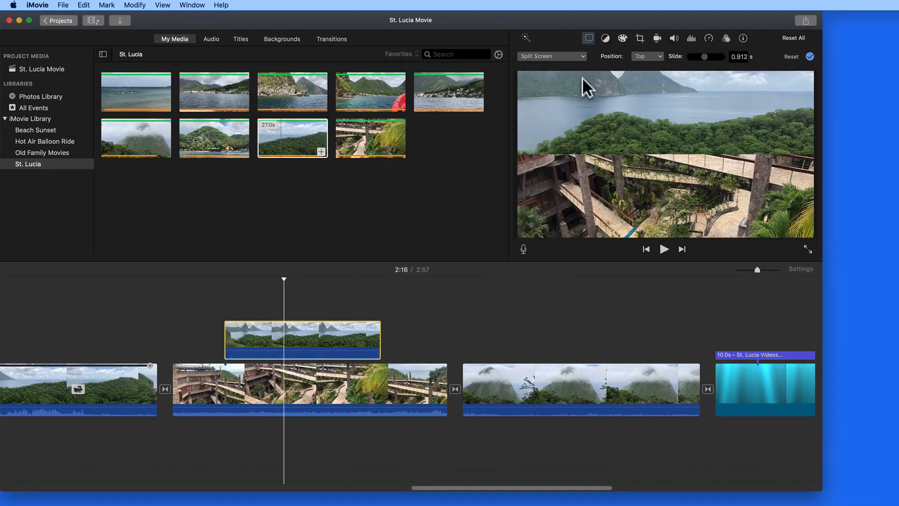
{"action": "left_click", "coordinate": [552, 56]}
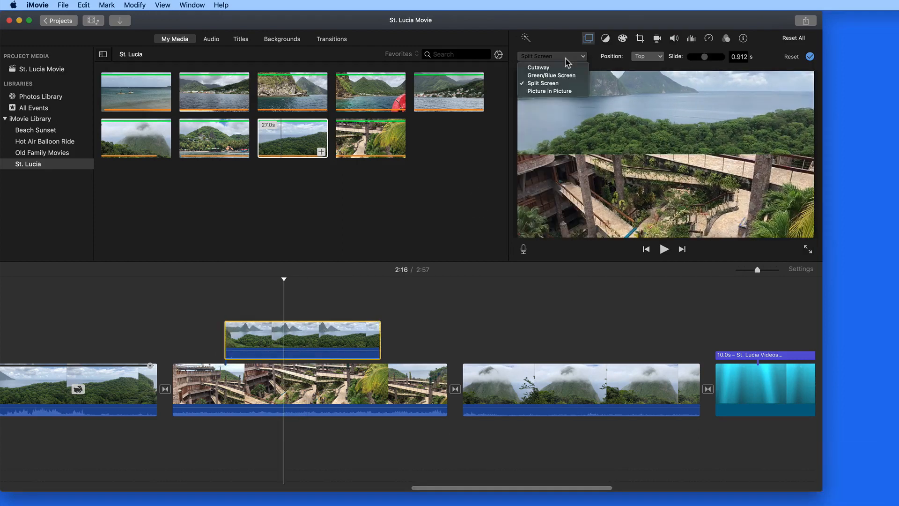
{"action": "left_click", "coordinate": [578, 92]}
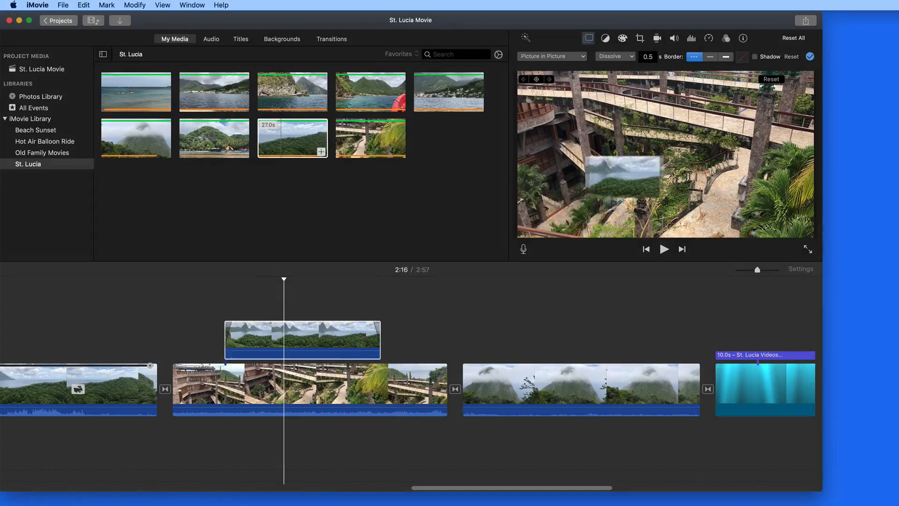
{"action": "left_click_drag", "start_coordinate": [624, 187], "coordinate": [573, 218]}
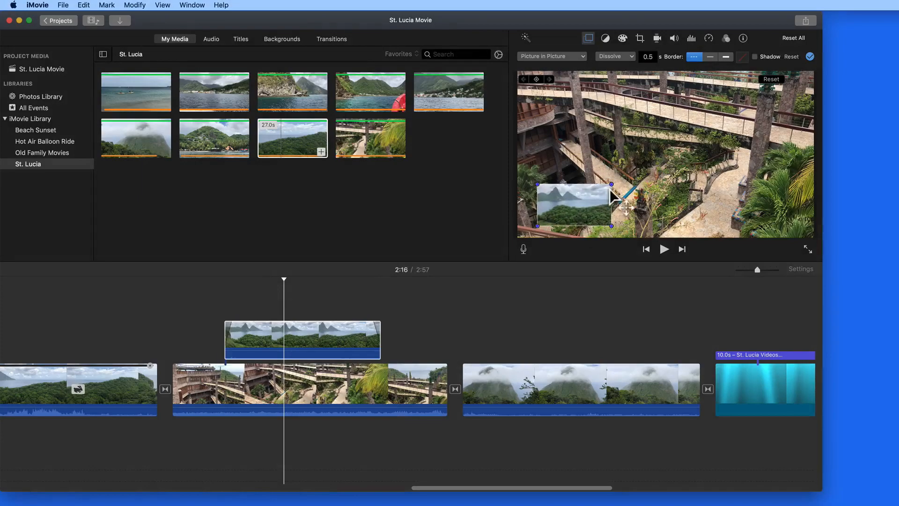
{"action": "left_click_drag", "start_coordinate": [620, 195], "coordinate": [655, 172]}
{"action": "left_click_drag", "start_coordinate": [587, 194], "coordinate": [583, 117]}
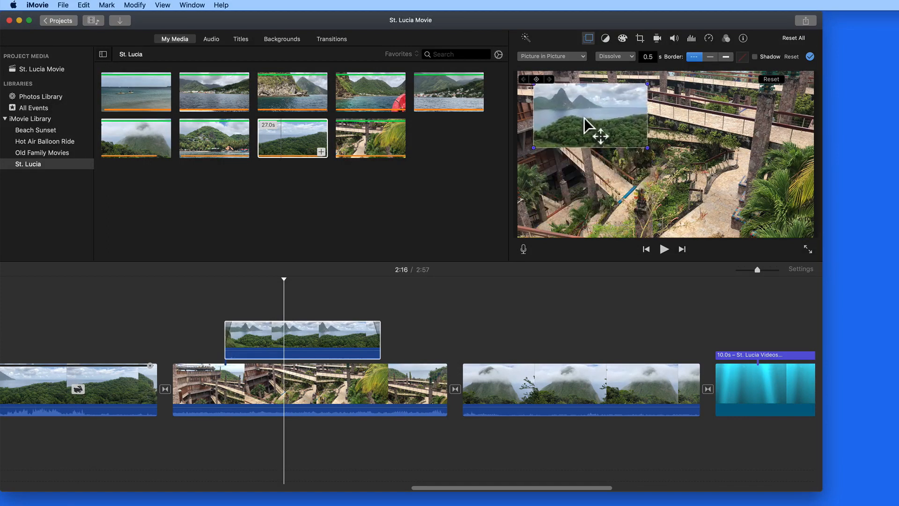
{"action": "left_click", "coordinate": [625, 56]}
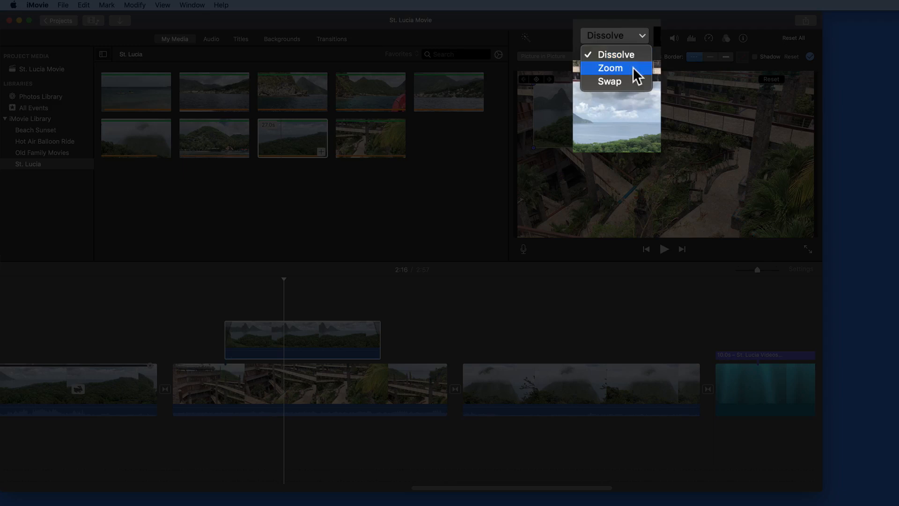
{"action": "left_click", "coordinate": [630, 58]}
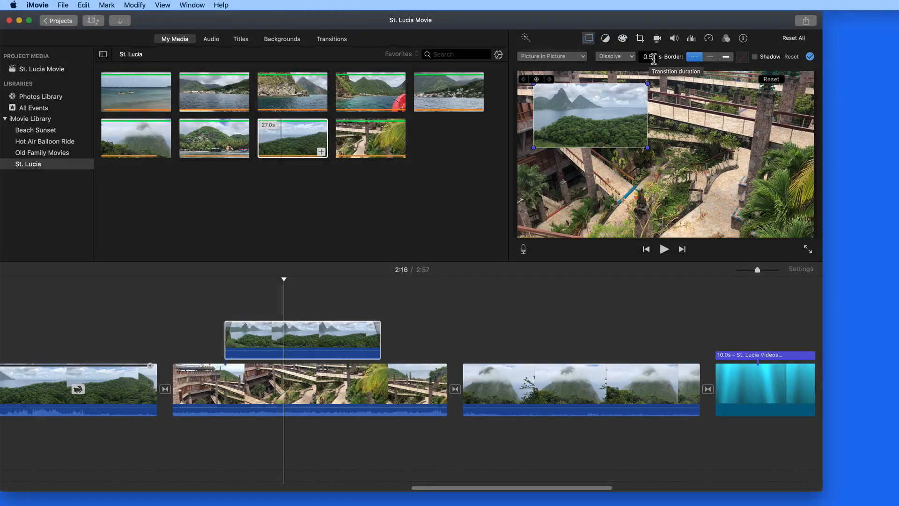
- Try to apply the Ripple transition to the overlay clip, and return to the project media
{"action": "left_click", "coordinate": [343, 41]}
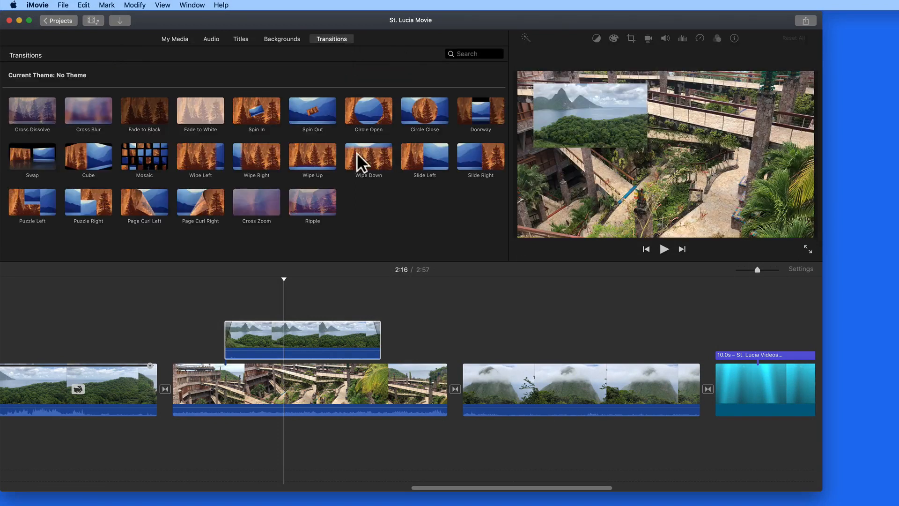
{"action": "left_click_drag", "start_coordinate": [312, 206], "coordinate": [296, 260]}
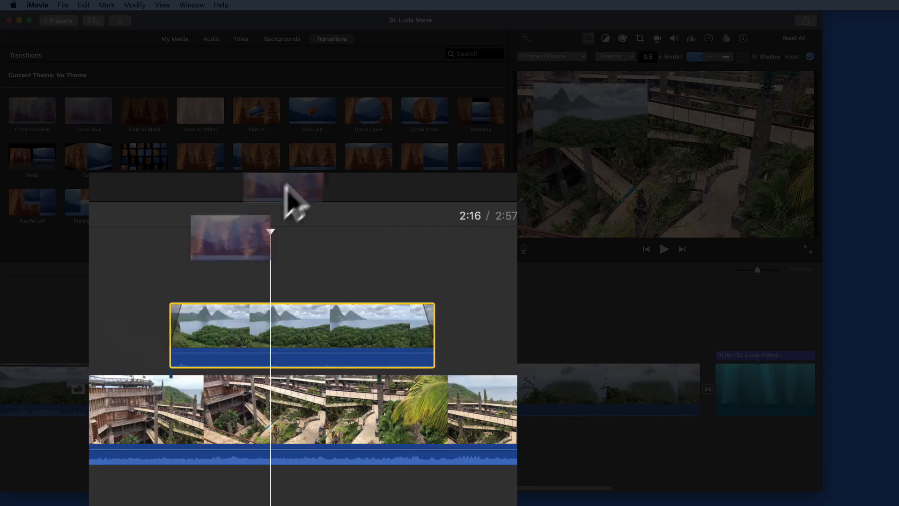
{"action": "left_click_drag", "start_coordinate": [286, 185], "coordinate": [312, 161]}
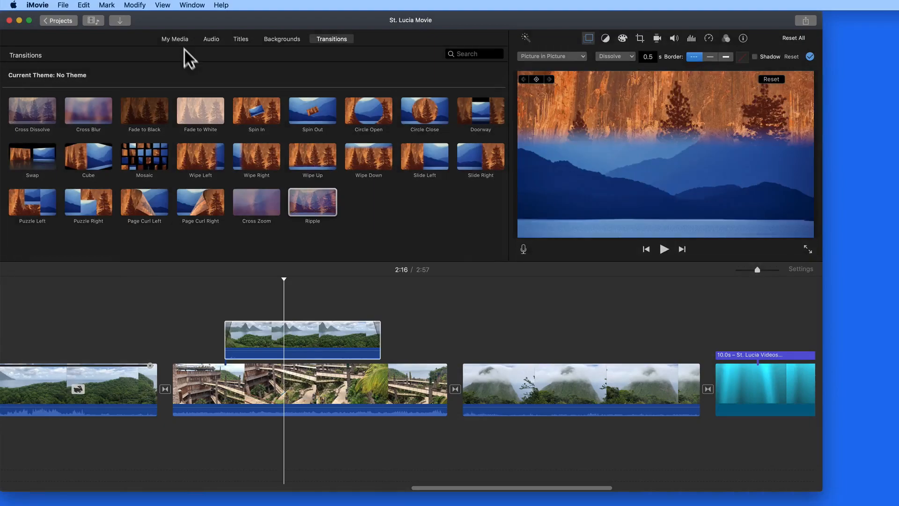
{"action": "left_click", "coordinate": [182, 44]}
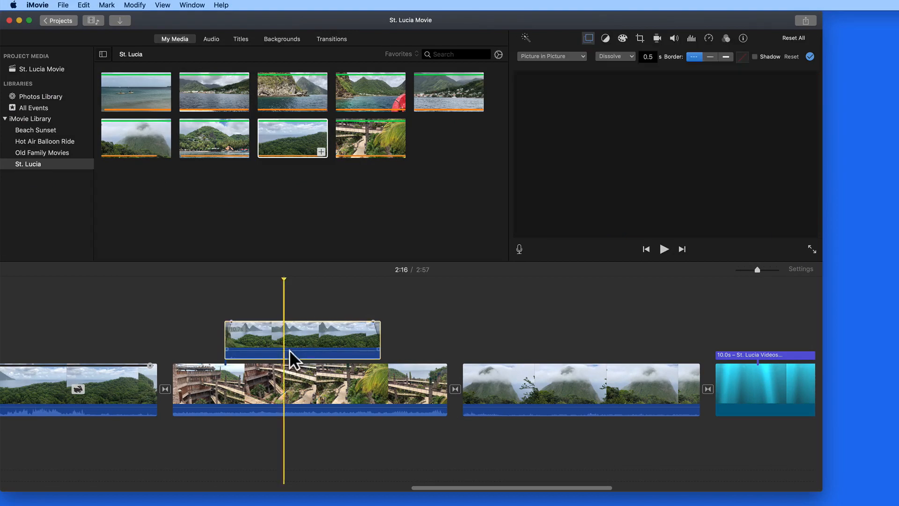
- Set the overlay clip's Dissolve transition duration to 1.1 s
{"action": "left_click", "coordinate": [295, 347]}
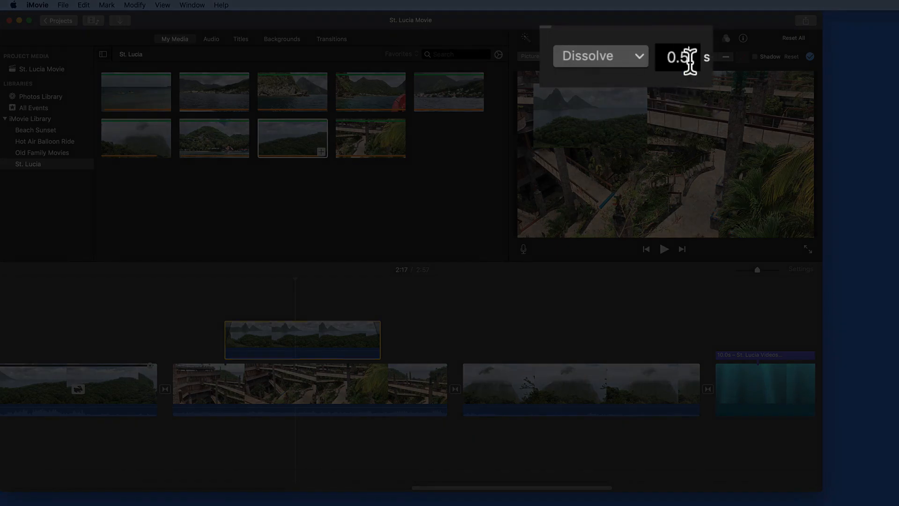
{"action": "left_click", "coordinate": [650, 56]}
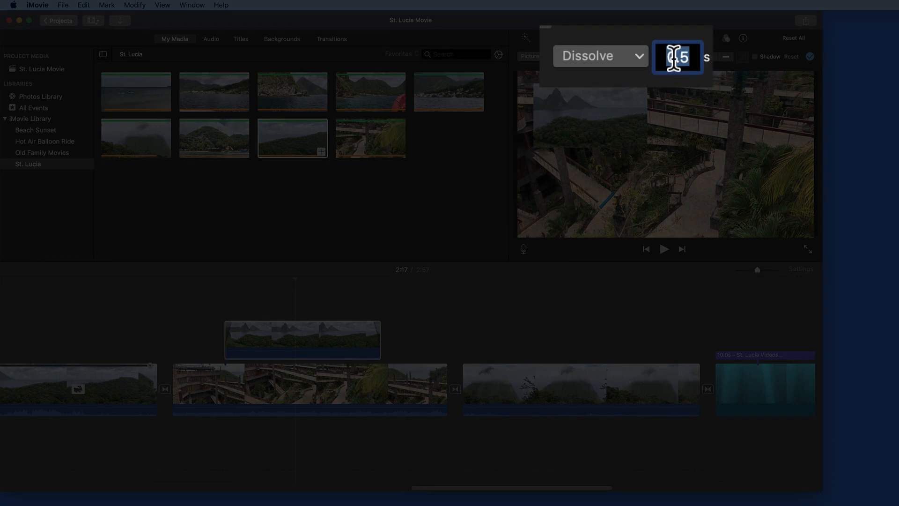
{"action": "type", "text": "1.1"}
{"action": "key", "text": "Return"}
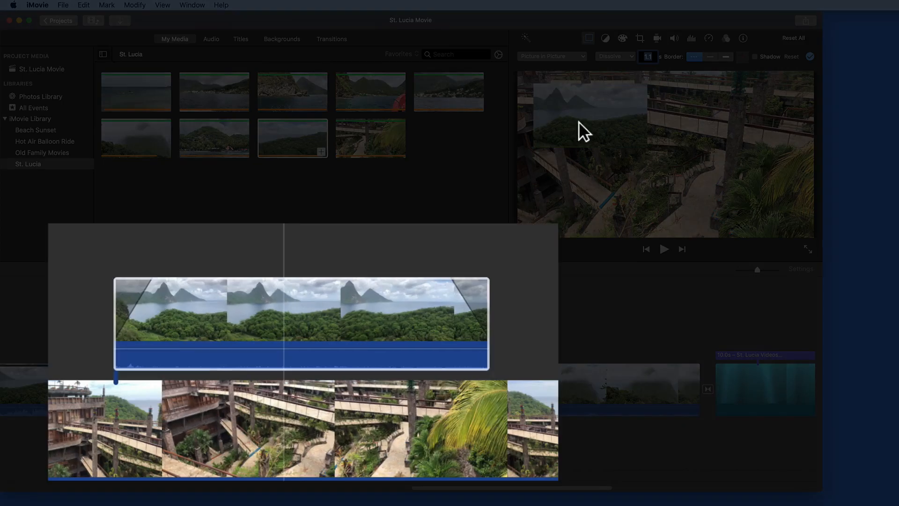
- Lengthen the overlay's dissolve to 1.275 s with its fade handle in the timeline and preview the result
{"action": "left_click", "coordinate": [330, 319]}
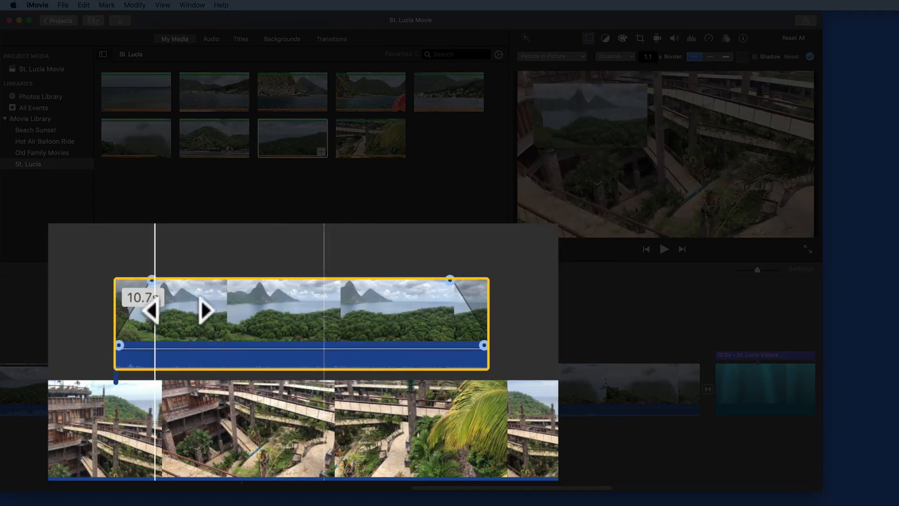
{"action": "mouse_move", "coordinate": [150, 305]}
{"action": "left_mouse_down"}
{"action": "mouse_move", "coordinate": [195, 303]}
{"action": "mouse_move", "coordinate": [132, 303]}
{"action": "mouse_move", "coordinate": [161, 304]}
{"action": "left_mouse_up"}
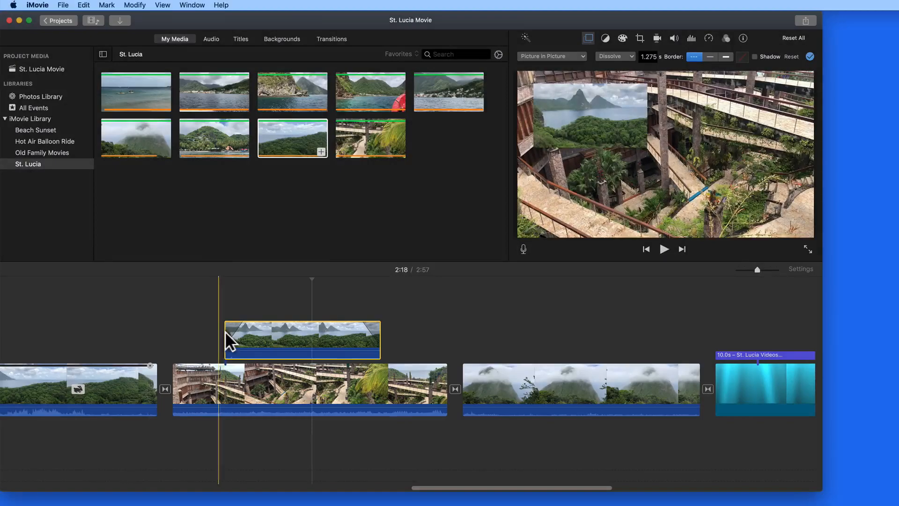
{"action": "key", "text": "space"}
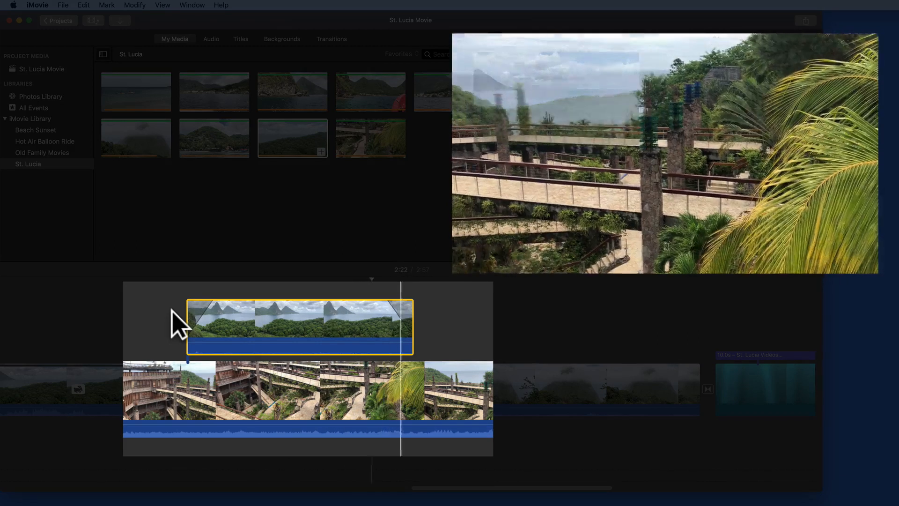
- Stop the overlay preview, switch to Pixelmator Pro to review the logo's PNG web export options, including transparency, and hide it again
{"action": "key", "text": "space"}
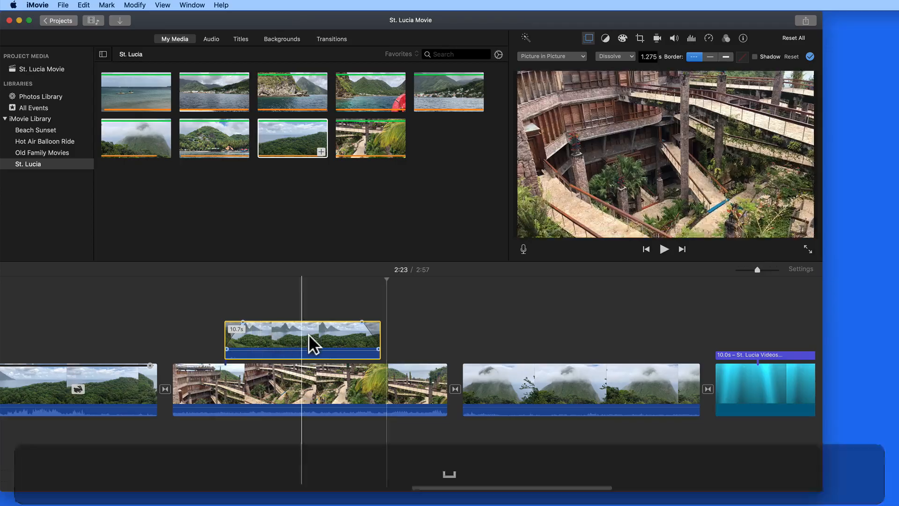
{"action": "scroll", "coordinate": [418, 342], "scroll_direction": "right", "scroll_amount": 5}
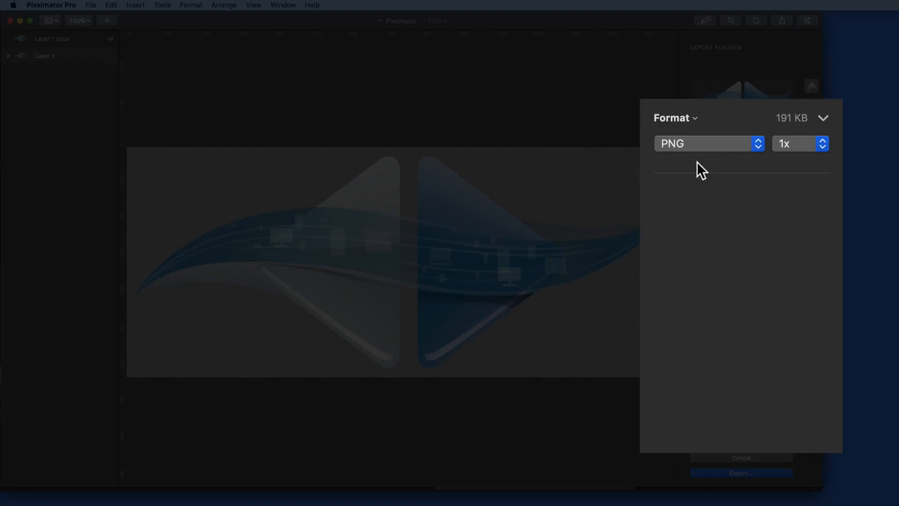
{"action": "left_click", "coordinate": [724, 198]}
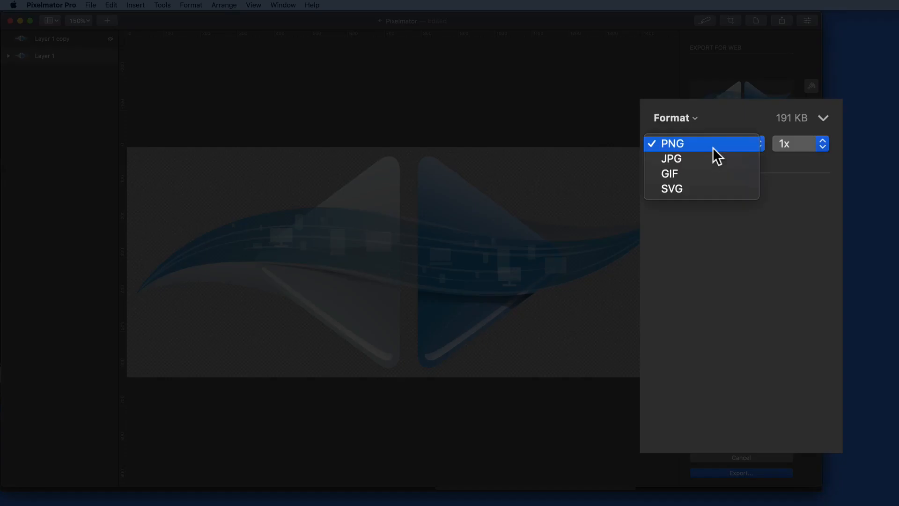
{"action": "left_click", "coordinate": [721, 145]}
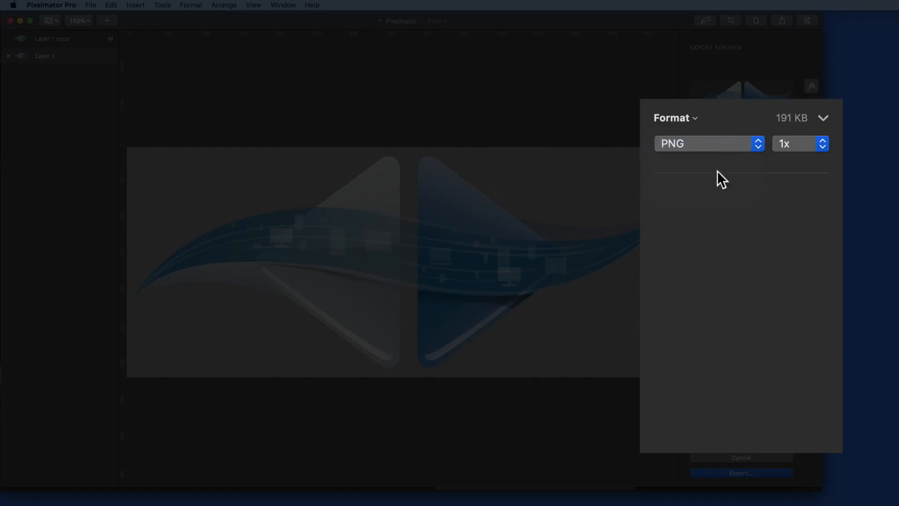
{"action": "left_click", "coordinate": [823, 117]}
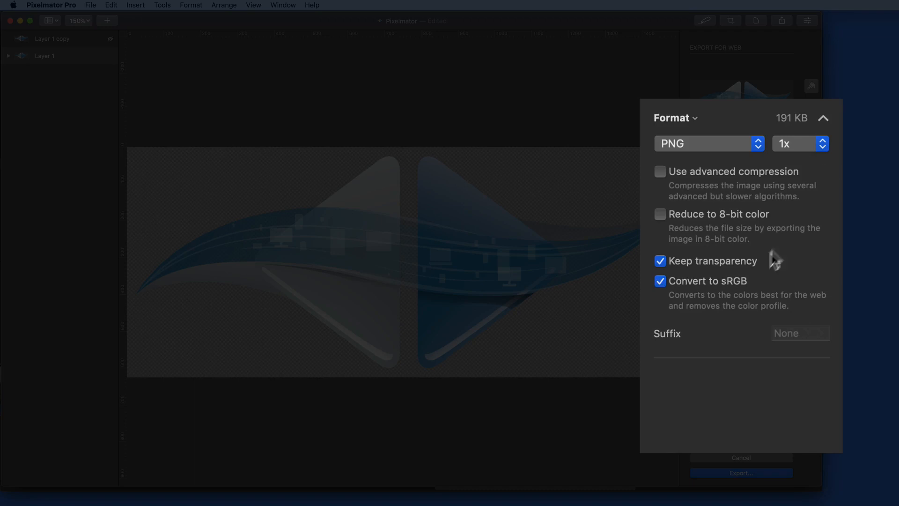
{"action": "left_click", "coordinate": [823, 120]}
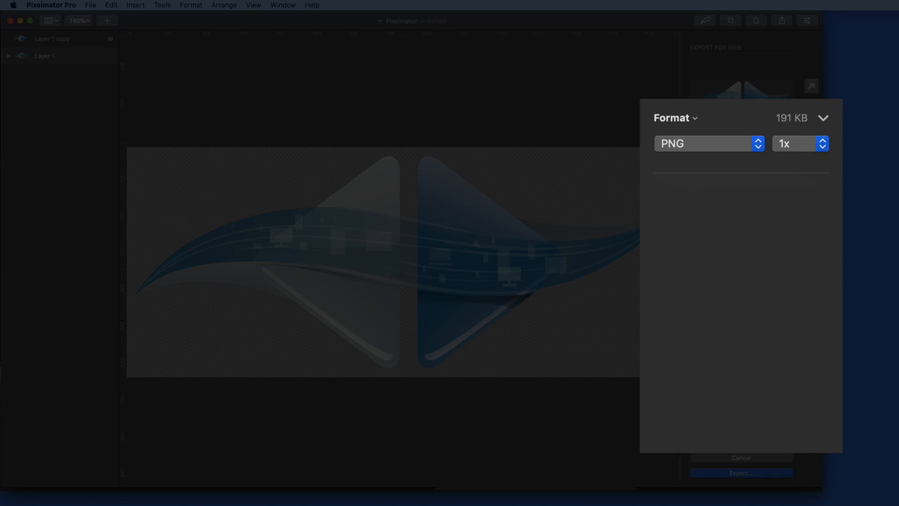
{"action": "key", "text": "super+h"}
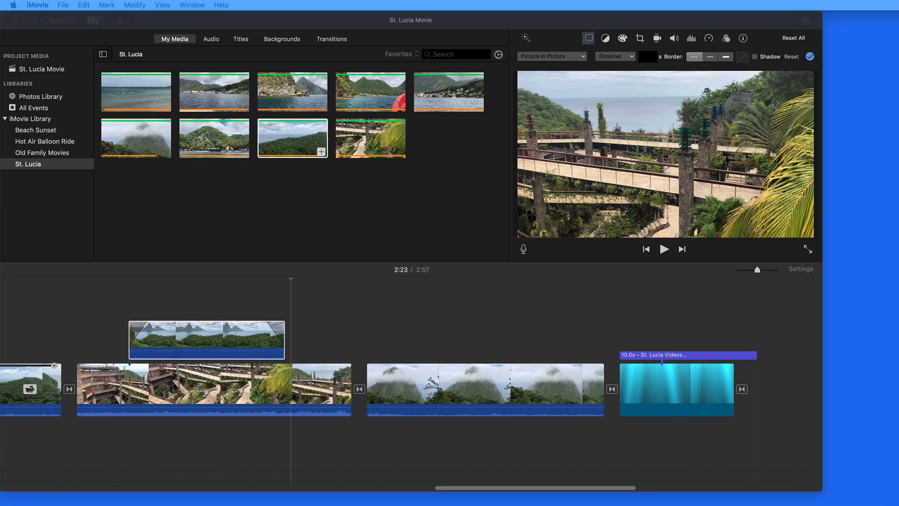
- Add the transparent logo image above the misty mountain clip as a Picture in Picture overlay and adjust its inset in the frame's upper-right area
{"action": "left_click_drag", "start_coordinate": [604, 448], "coordinate": [431, 329]}
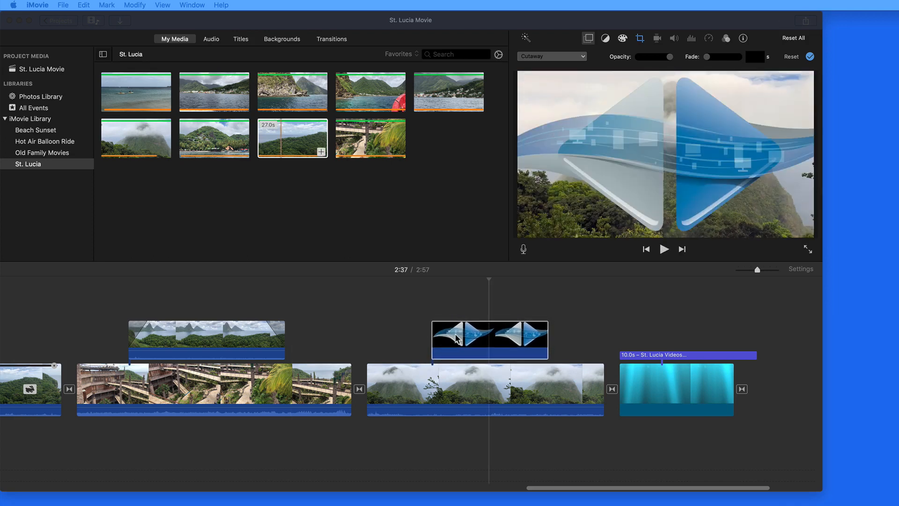
{"action": "left_click", "coordinate": [577, 57]}
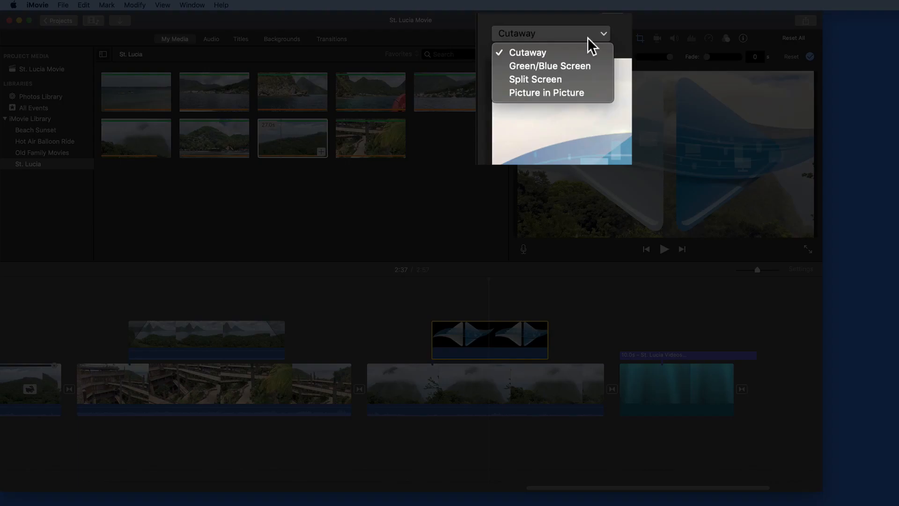
{"action": "left_click", "coordinate": [587, 92]}
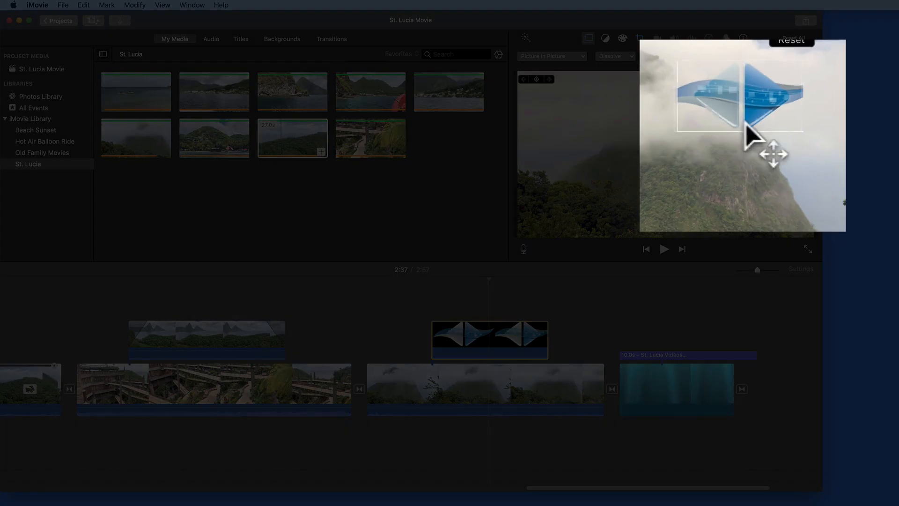
{"action": "left_click", "coordinate": [746, 126]}
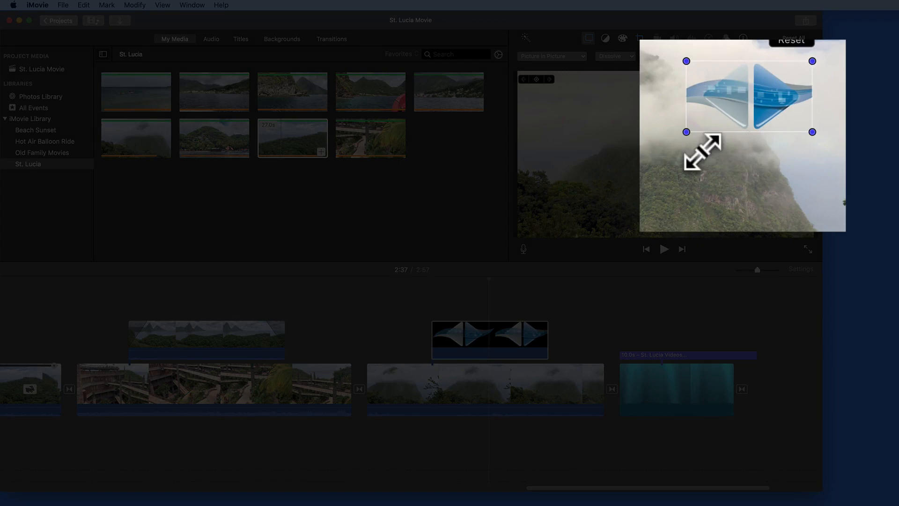
{"action": "mouse_move", "coordinate": [693, 151]}
{"action": "left_mouse_down"}
{"action": "mouse_move", "coordinate": [659, 176]}
{"action": "mouse_move", "coordinate": [700, 151]}
{"action": "left_mouse_up"}
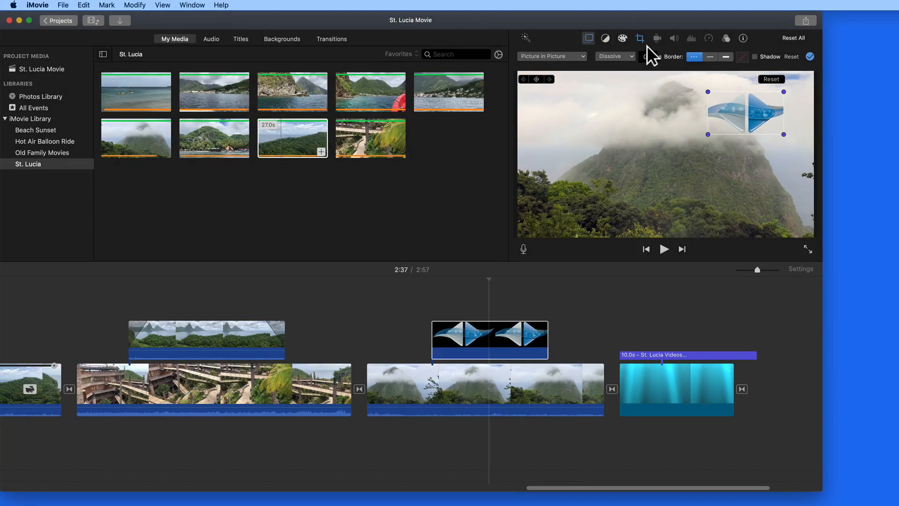
- Change the logo overlay's crop style from Ken Burns to Fit, and move the inset to the frame's lower-left corner, slightly enlarged
{"action": "left_click", "coordinate": [646, 45]}
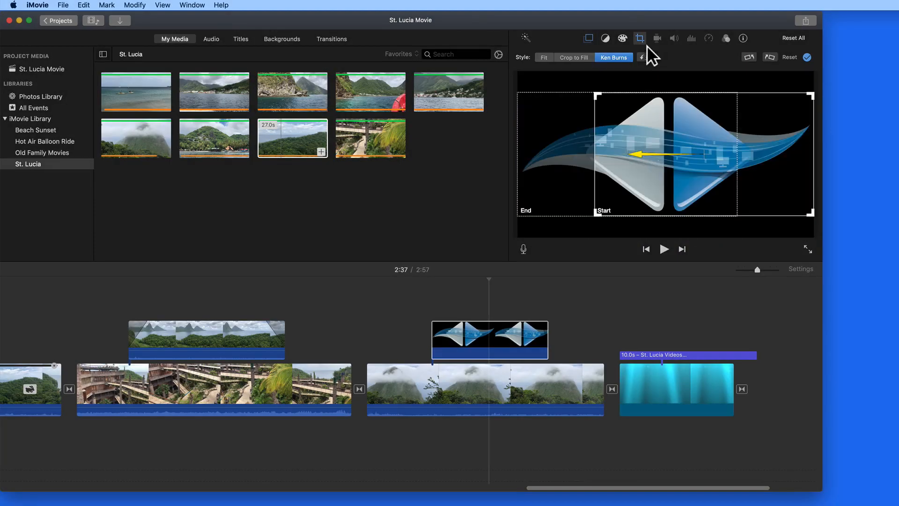
{"action": "left_click", "coordinate": [547, 61]}
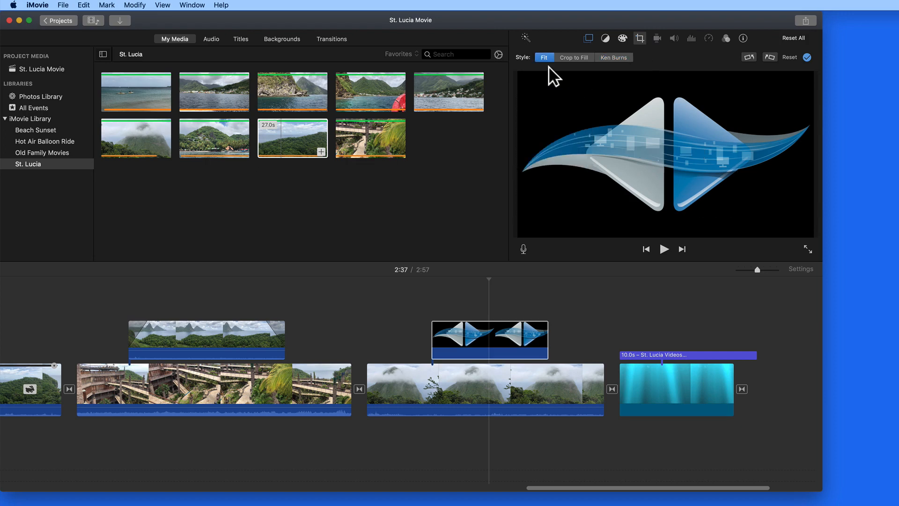
{"action": "left_click", "coordinate": [592, 41]}
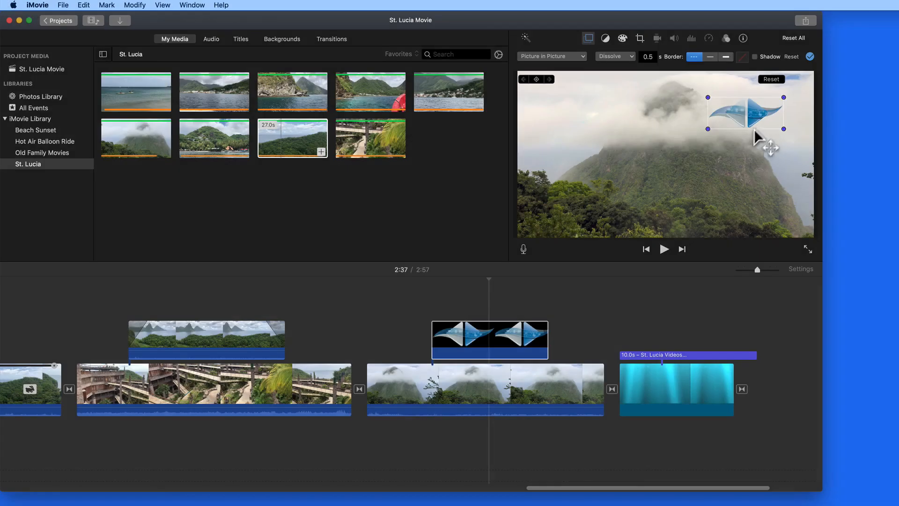
{"action": "left_click_drag", "start_coordinate": [754, 128], "coordinate": [581, 232]}
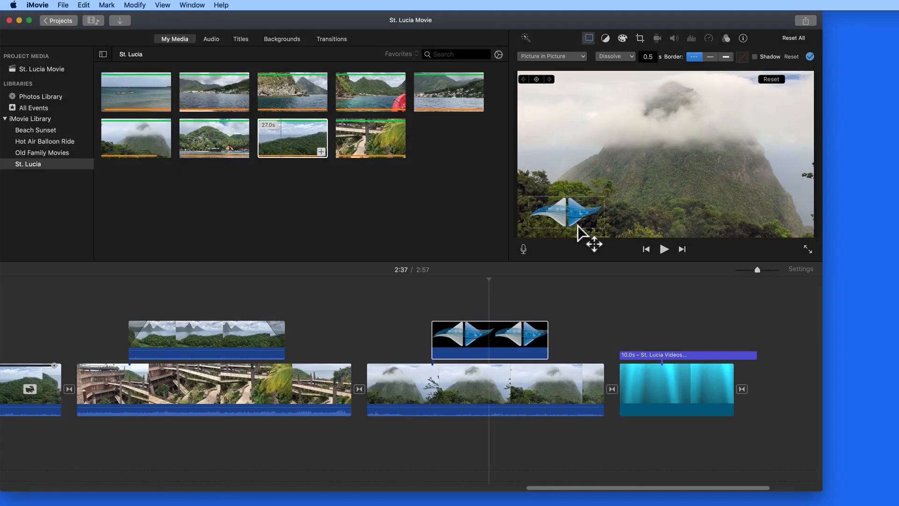
{"action": "left_click_drag", "start_coordinate": [613, 207], "coordinate": [622, 200]}
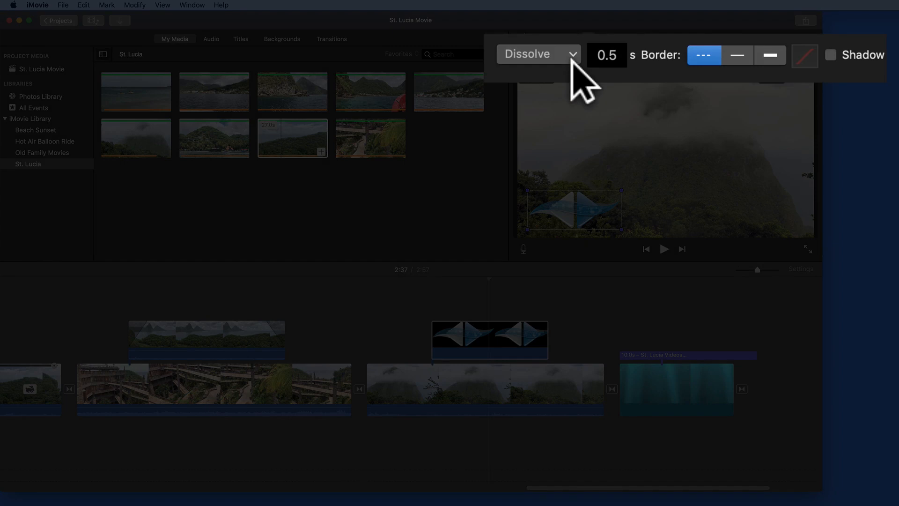
- Set the logo inset's Dissolve duration to 1 s, and try the thick border before returning to no border
{"action": "left_click", "coordinate": [560, 55]}
{"action": "left_click", "coordinate": [560, 53]}
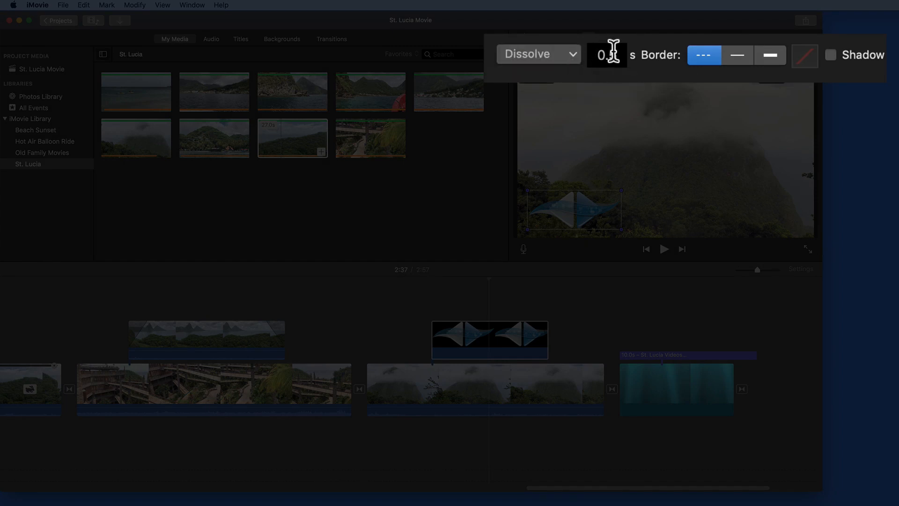
{"action": "type", "text": "1"}
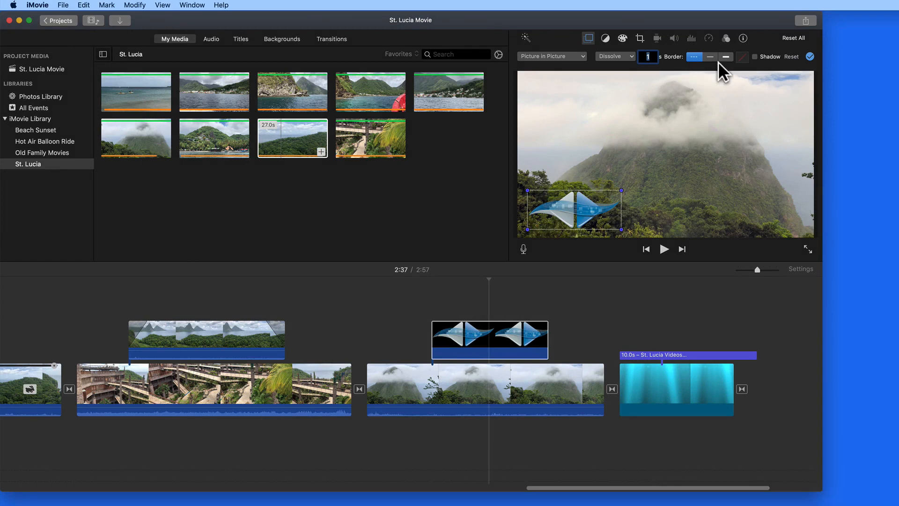
{"action": "left_click", "coordinate": [717, 61]}
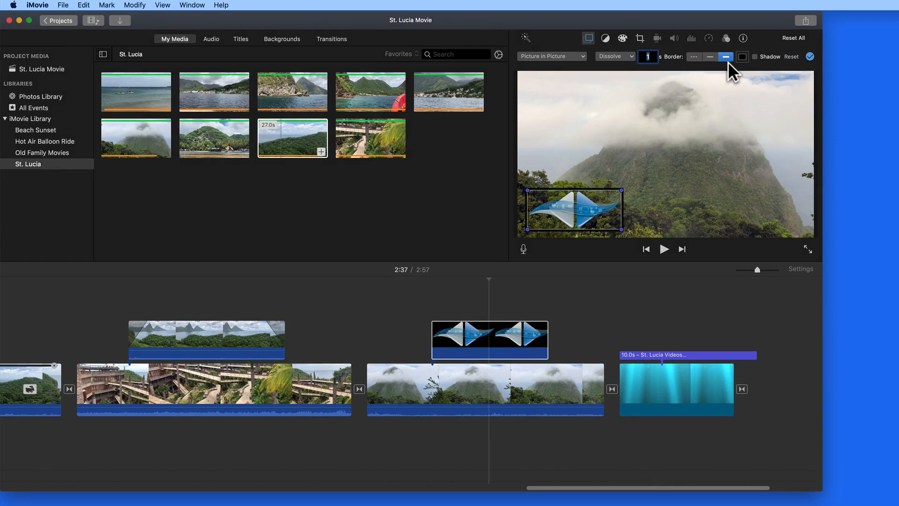
{"action": "left_click", "coordinate": [701, 63]}
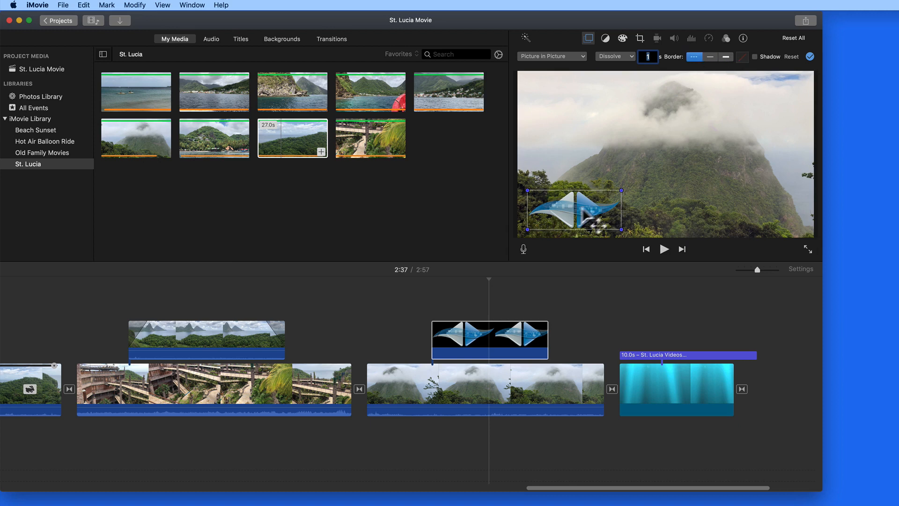
- Move the logo inset to the frame's upper-right corner, turn on its shadow and preview it from just before the overlay starts
{"action": "left_click_drag", "start_coordinate": [594, 216], "coordinate": [766, 97]}
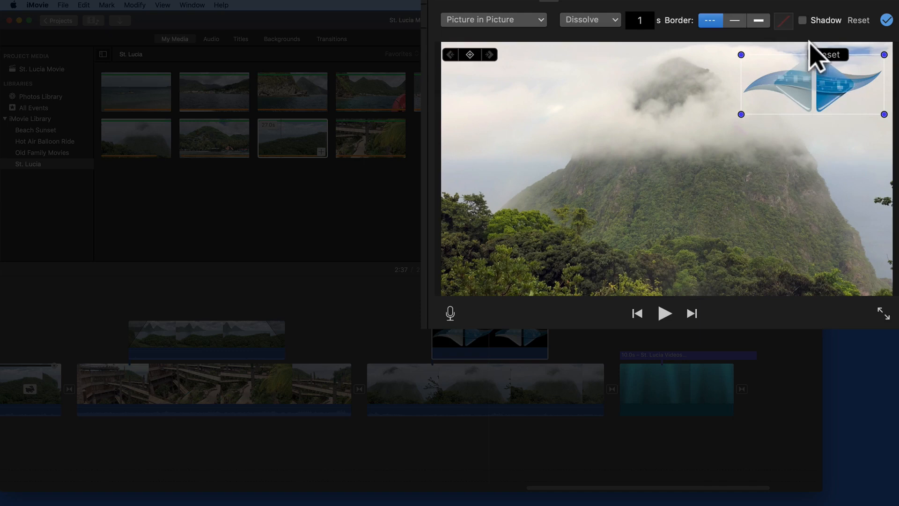
{"action": "left_click", "coordinate": [813, 29]}
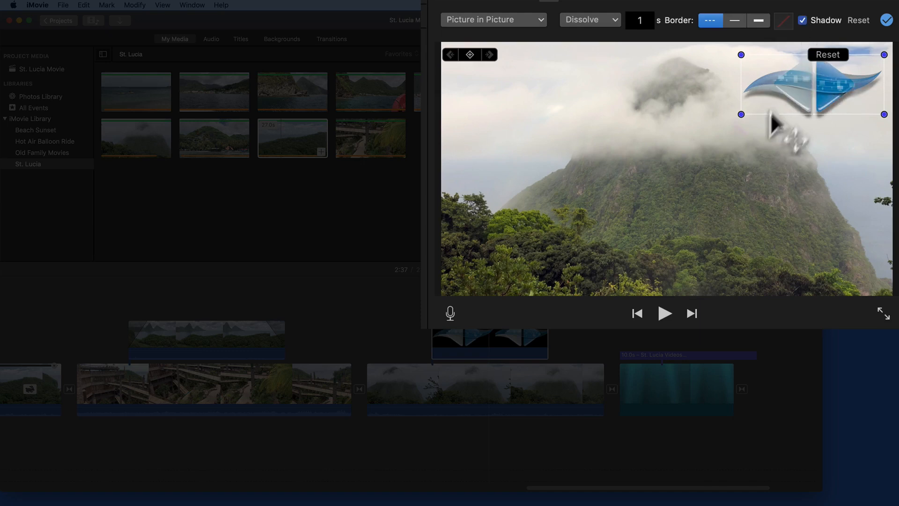
{"action": "left_click", "coordinate": [426, 332]}
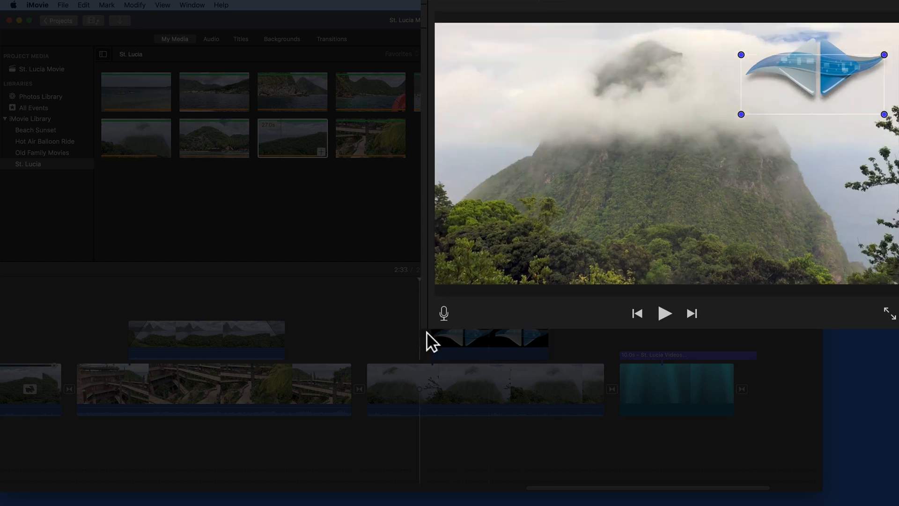
{"action": "key", "text": "space"}
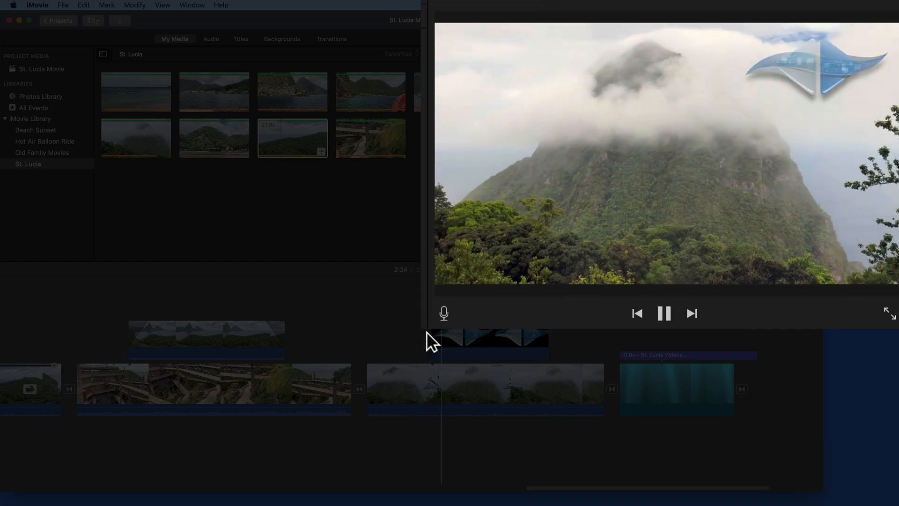
{"action": "key", "text": "space"}
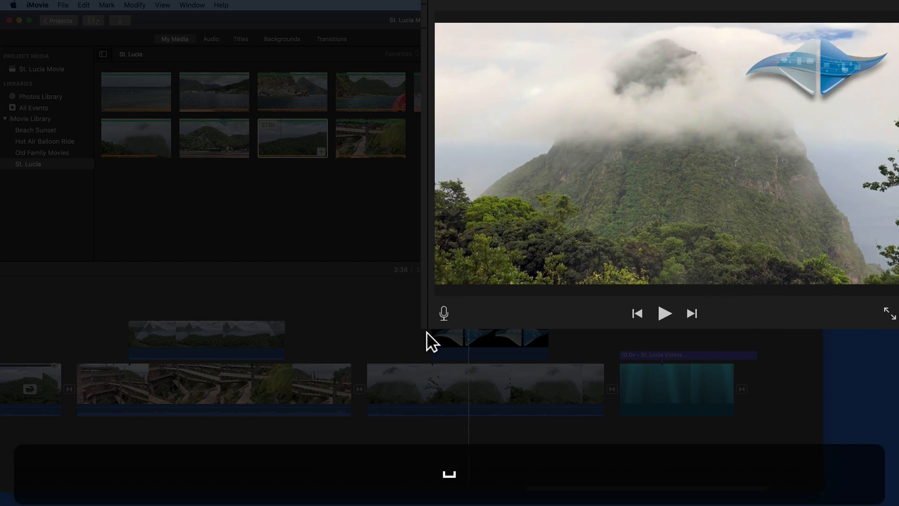
- Change the logo overlay's Picture in Picture style to Zoom with a duration of 2.5 s
{"action": "left_click", "coordinate": [500, 347]}
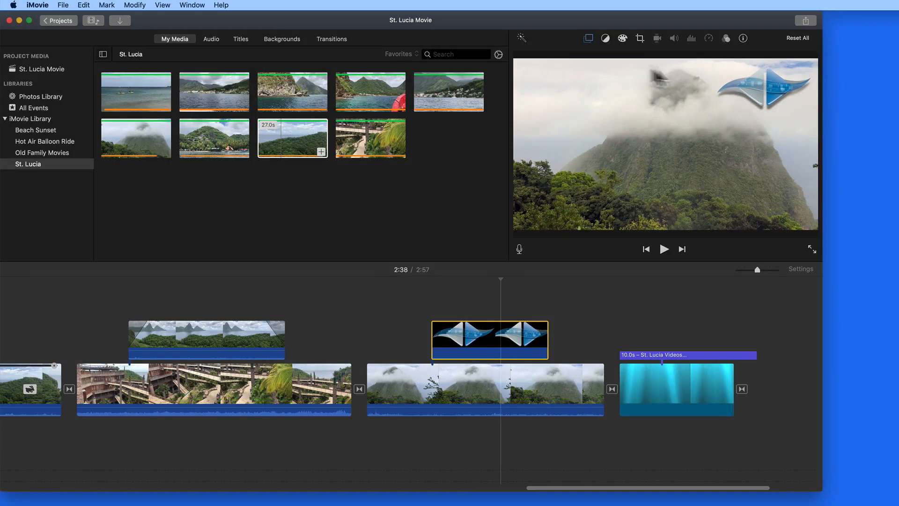
{"action": "left_click", "coordinate": [594, 42]}
{"action": "left_click", "coordinate": [614, 57]}
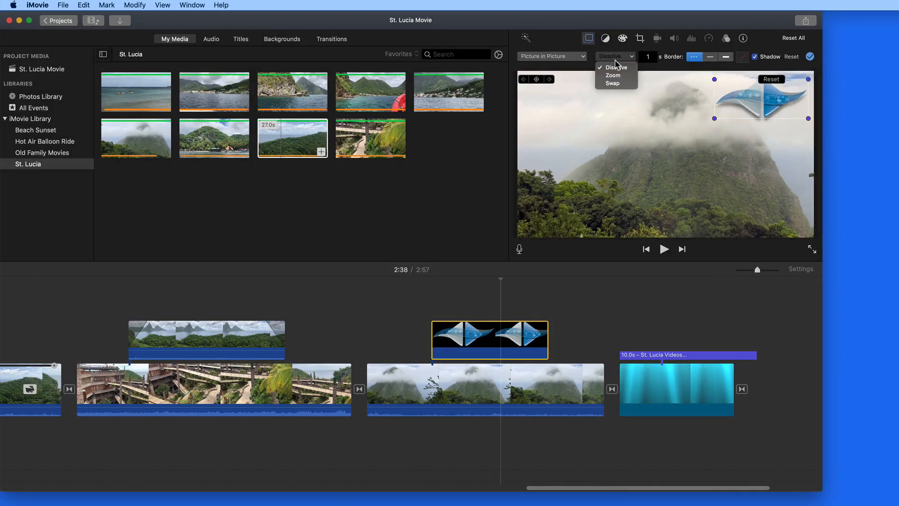
{"action": "left_click", "coordinate": [616, 75]}
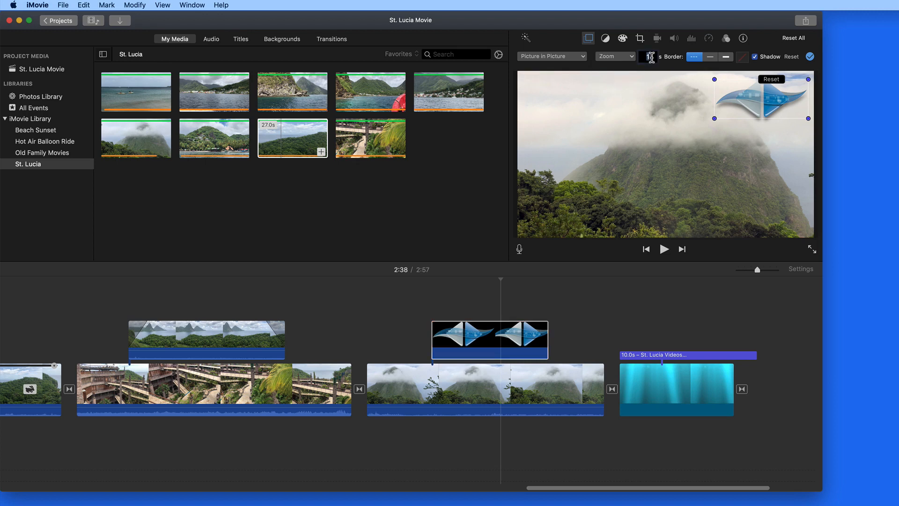
{"action": "type", "text": "2.5"}
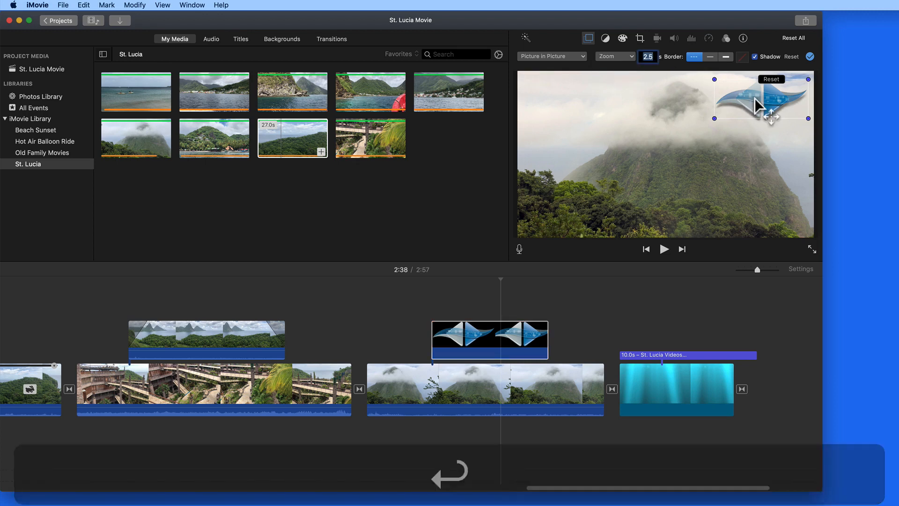
{"action": "left_click_drag", "start_coordinate": [755, 97], "coordinate": [743, 109]}
- Extend the end of the logo overlay over the closing credits clip to about 20.7 s and play it from the start
{"action": "left_click", "coordinate": [490, 342]}
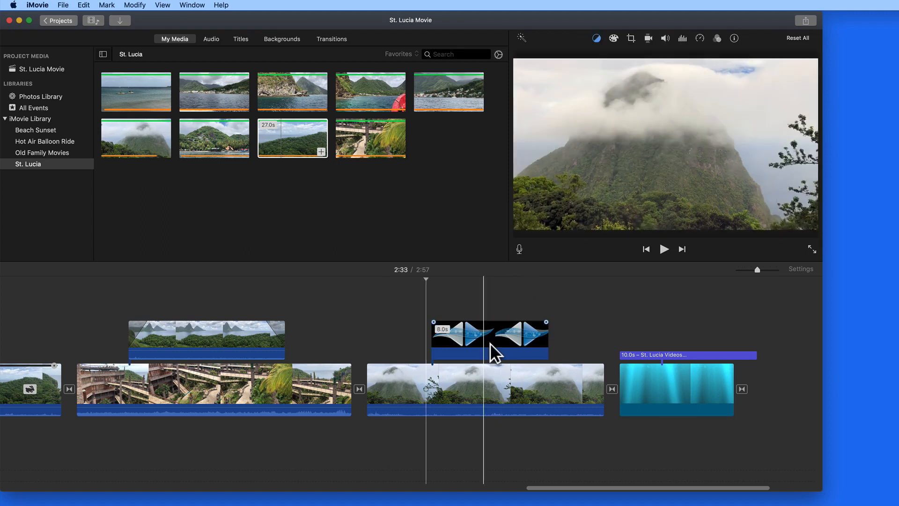
{"action": "left_click_drag", "start_coordinate": [528, 341], "coordinate": [820, 346]}
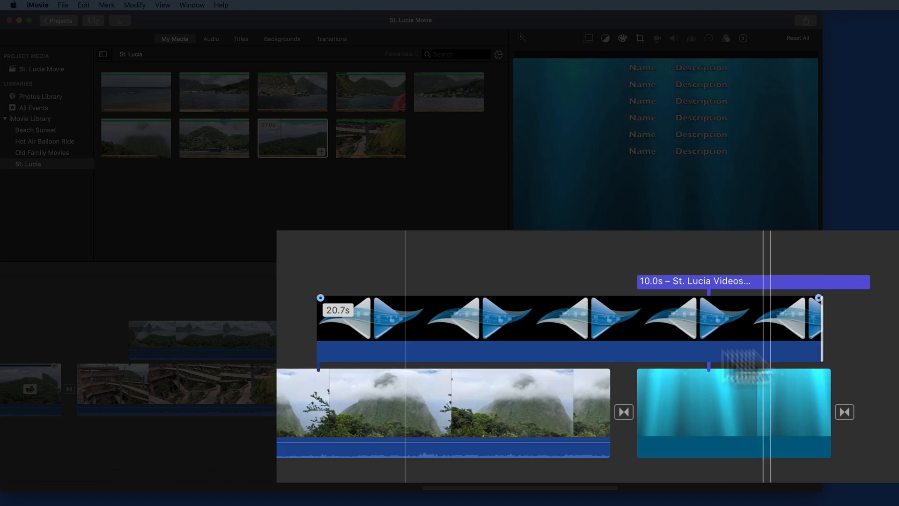
{"action": "key", "text": "space"}
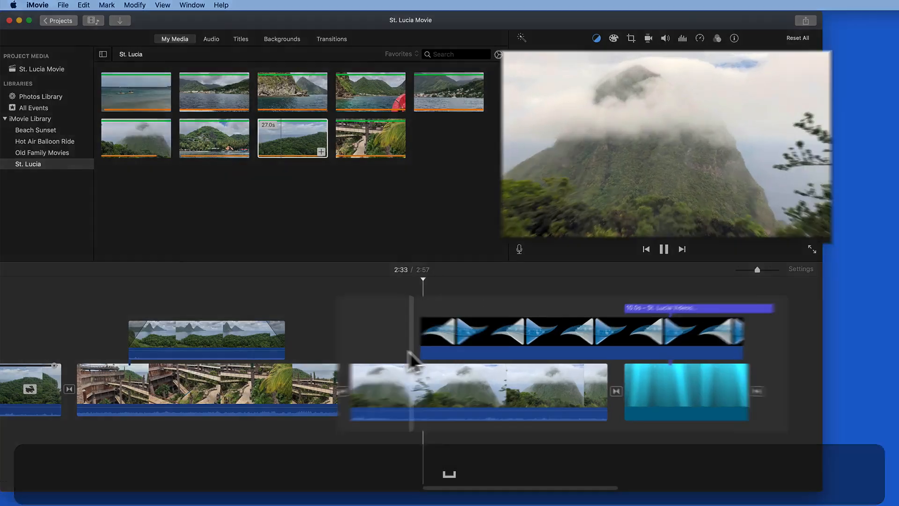